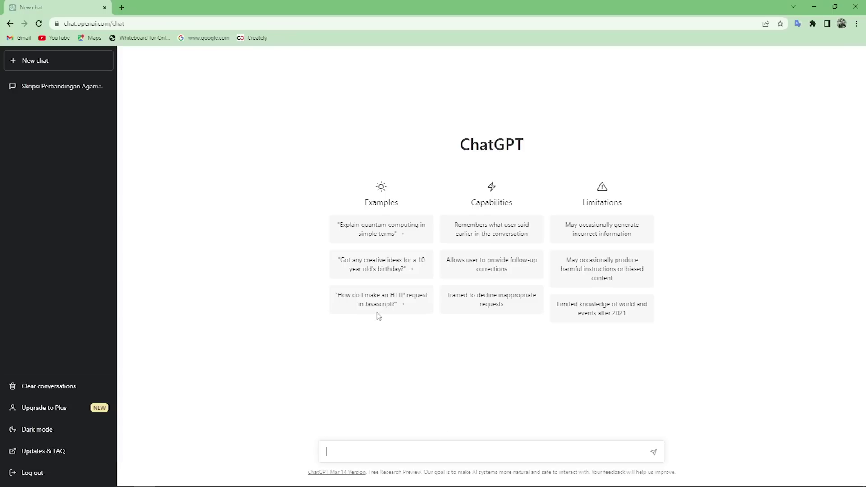
- Ask ChatGPT "apa itu mikrotik"
{"action": "left_click", "coordinate": [67, 23]}
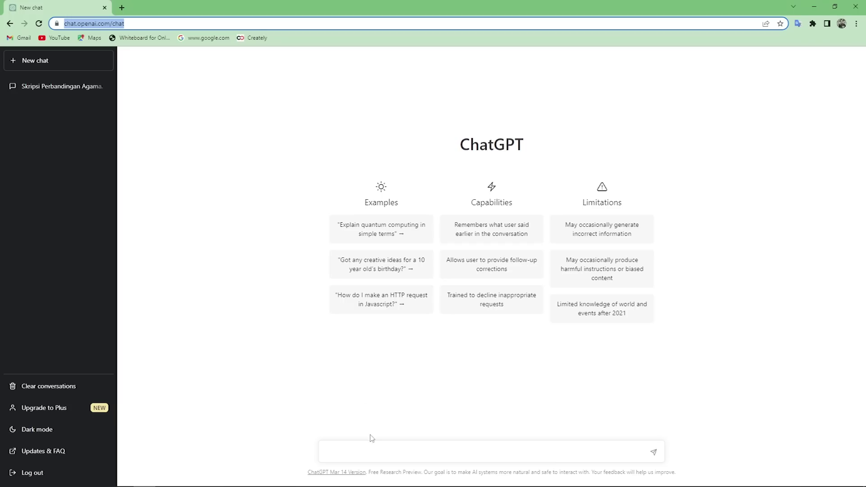
{"action": "left_click", "coordinate": [386, 448]}
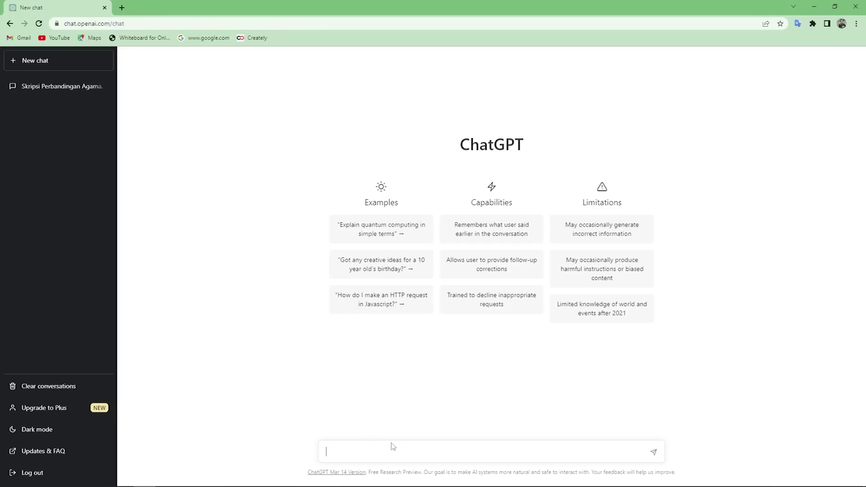
{"action": "type", "text": "apa itu mikrotik"}
{"action": "key", "text": "Return"}
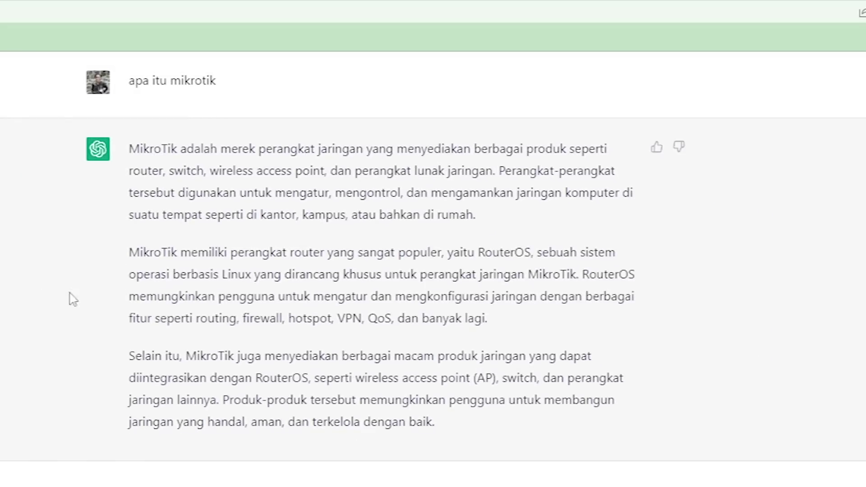
- Read through ChatGPT's explanation of MikroTik, RouterOS and the related network products
{"action": "left_click_drag", "start_coordinate": [131, 145], "coordinate": [478, 149]}
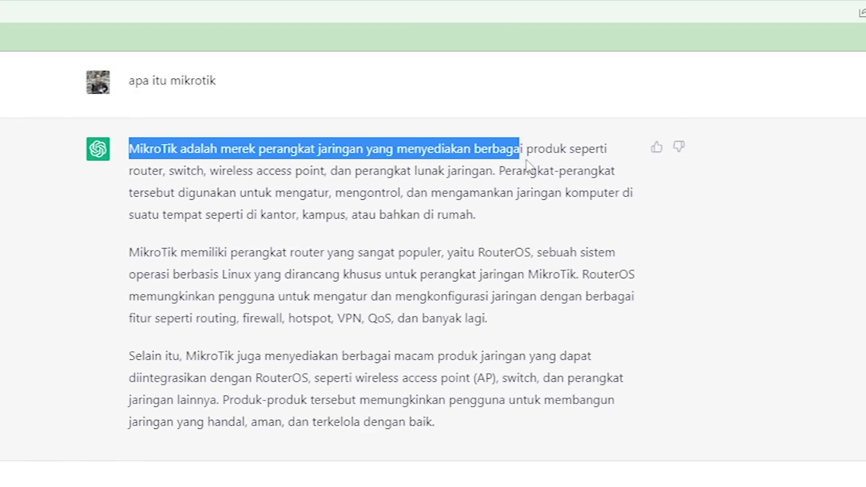
{"action": "left_click_drag", "start_coordinate": [527, 161], "coordinate": [556, 166]}
{"action": "left_click", "coordinate": [610, 231]}
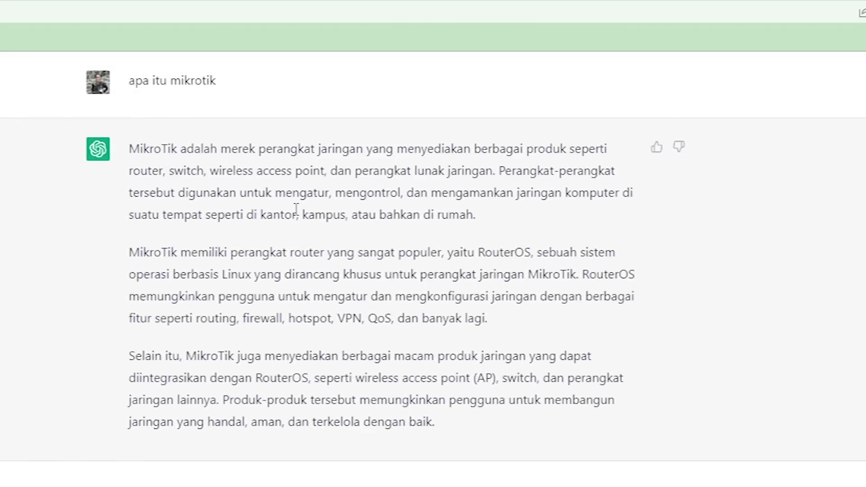
{"action": "left_click_drag", "start_coordinate": [370, 172], "coordinate": [418, 184]}
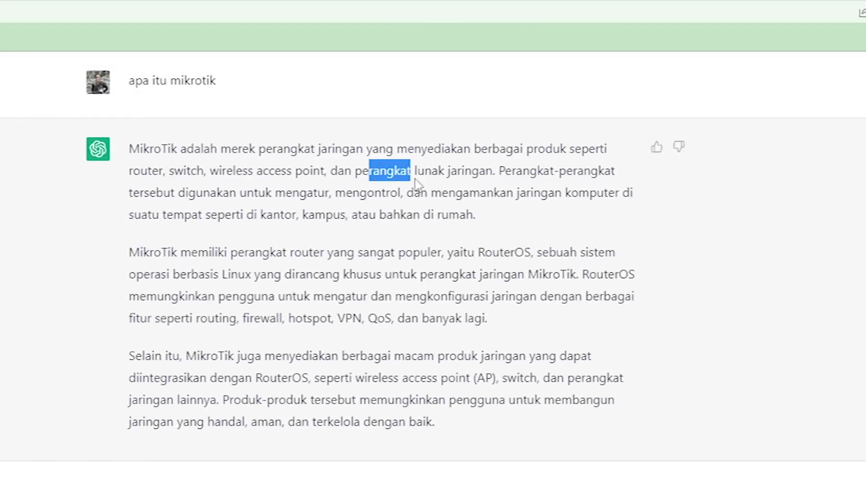
{"action": "left_click_drag", "start_coordinate": [124, 257], "coordinate": [332, 254]}
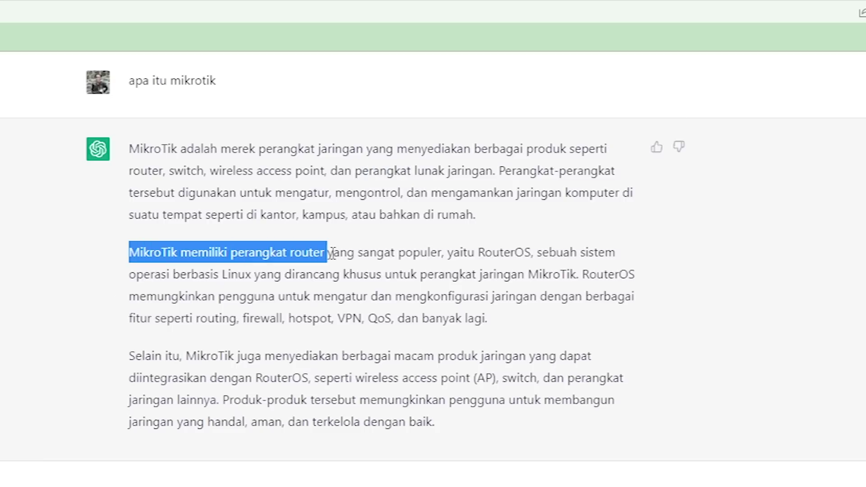
{"action": "left_click_drag", "start_coordinate": [481, 251], "coordinate": [543, 274]}
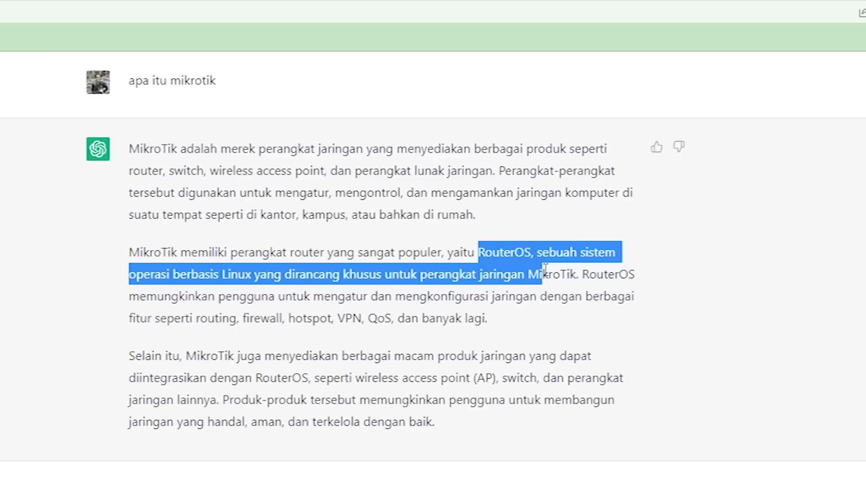
{"action": "left_click", "coordinate": [571, 309]}
{"action": "left_click_drag", "start_coordinate": [129, 319], "coordinate": [361, 319]}
{"action": "left_click_drag", "start_coordinate": [142, 356], "coordinate": [537, 377]}
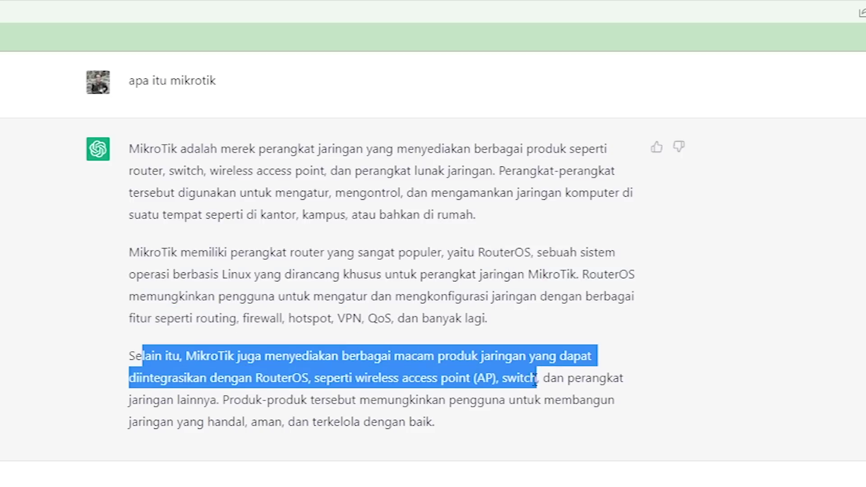
{"action": "left_click", "coordinate": [512, 428]}
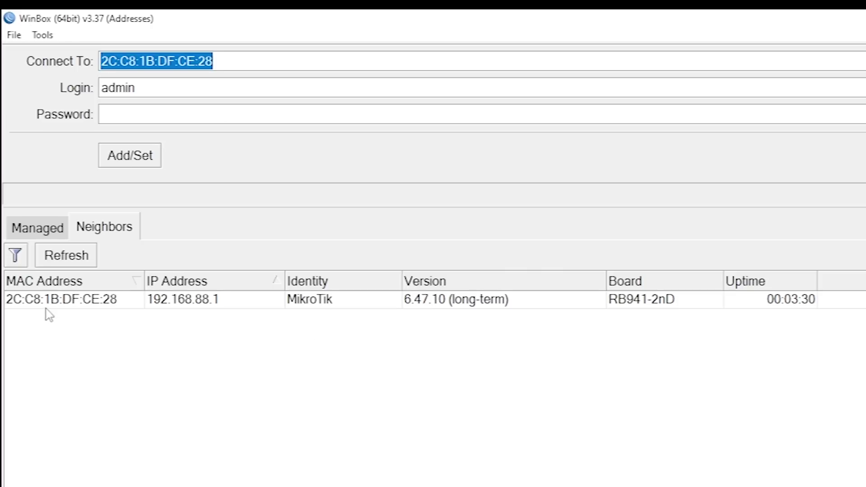
- Switch to WinBox, connect to the discovered MikroTik neighbor by its MAC address, and close the interface list
{"action": "left_click", "coordinate": [57, 304]}
{"action": "left_click", "coordinate": [778, 156]}
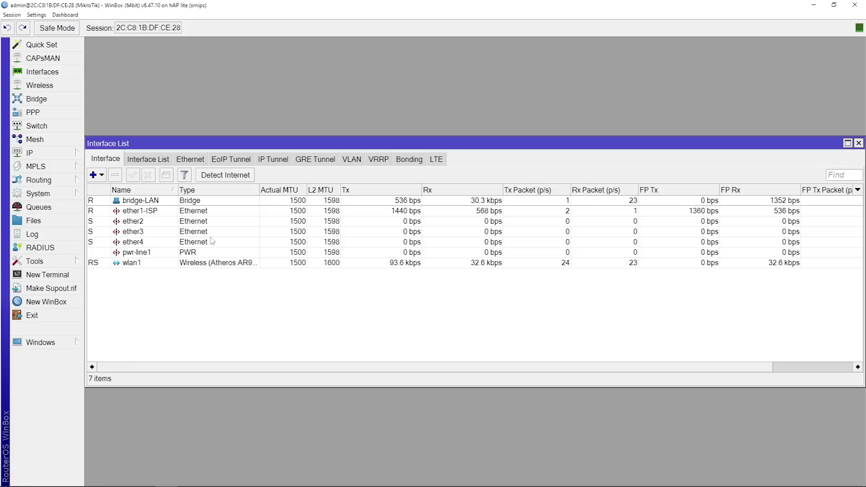
{"action": "left_click", "coordinate": [859, 143]}
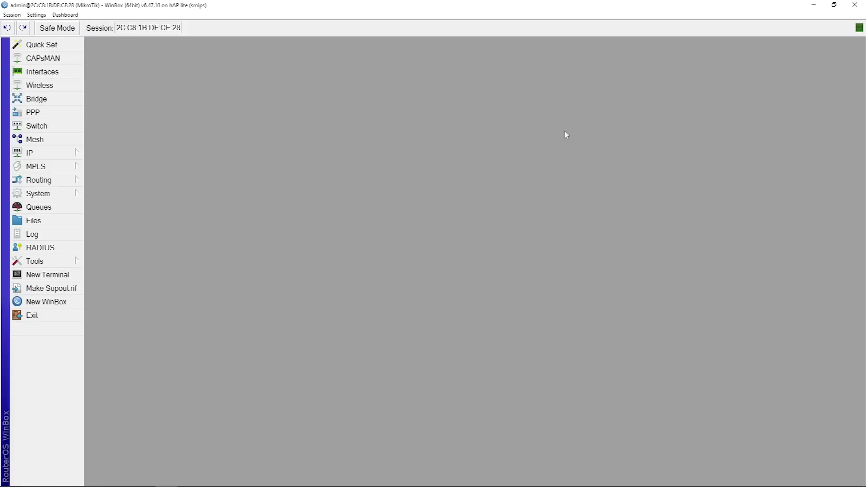
- Examine the router's interface list and its bridge configuration
{"action": "left_click", "coordinate": [42, 72]}
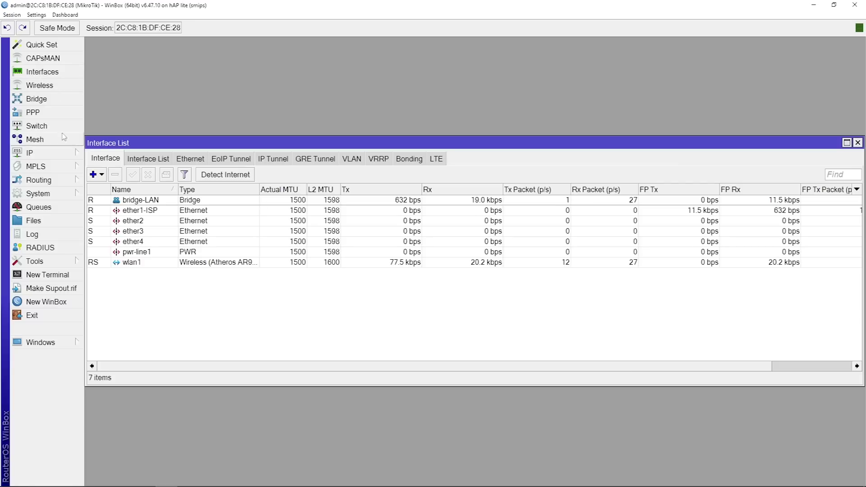
{"action": "left_click", "coordinate": [36, 99]}
{"action": "left_click", "coordinate": [127, 159]}
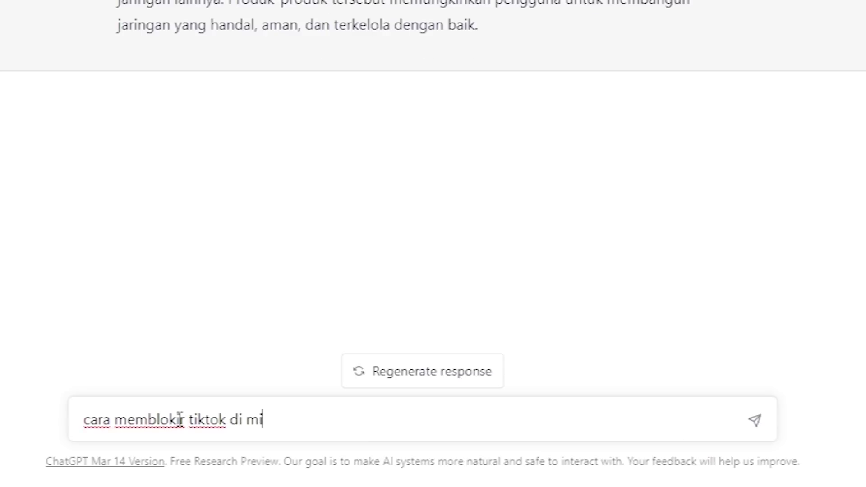
- Switch to ChatGPT, ask "cara memblokir tiktok di mikrotik" and review the first steps of the answer
{"action": "type", "text": "k"}
{"action": "key", "text": "Return"}
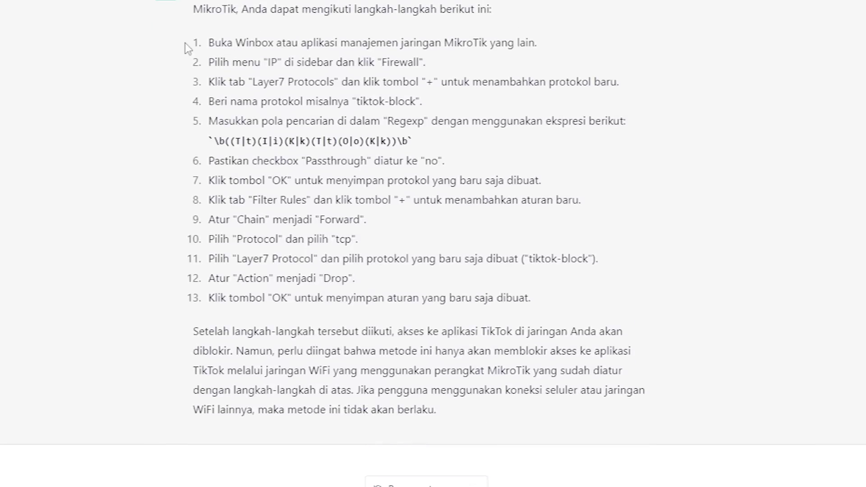
{"action": "left_click_drag", "start_coordinate": [185, 42], "coordinate": [573, 51]}
{"action": "left_click", "coordinate": [655, 80]}
{"action": "left_click_drag", "start_coordinate": [253, 82], "coordinate": [376, 87]}
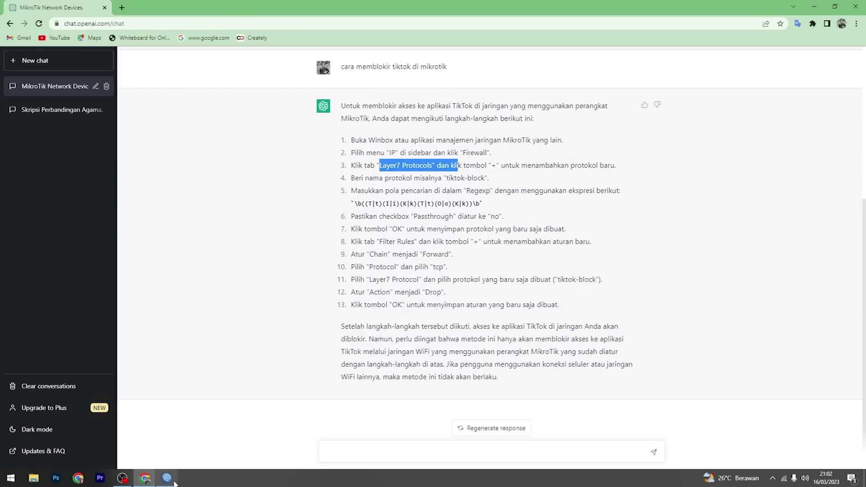
- Switch to WinBox and open the firewall's Layer7 Protocols list
{"action": "left_click", "coordinate": [167, 480]}
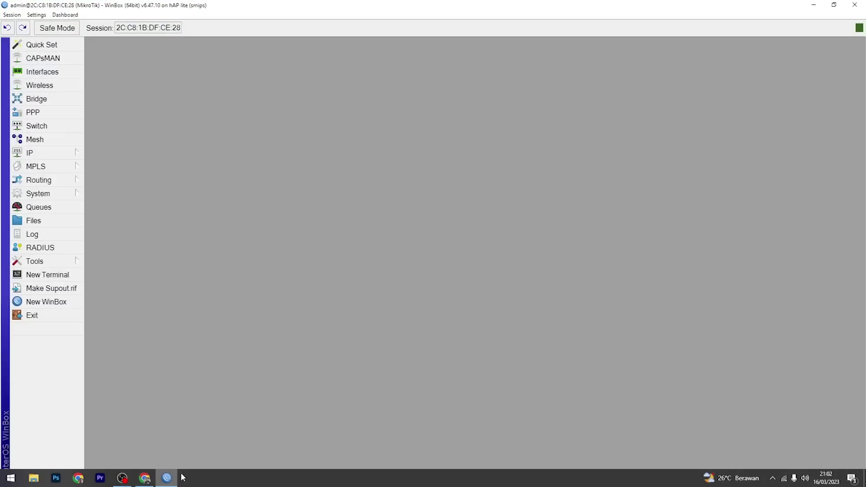
{"action": "left_click", "coordinate": [52, 155]}
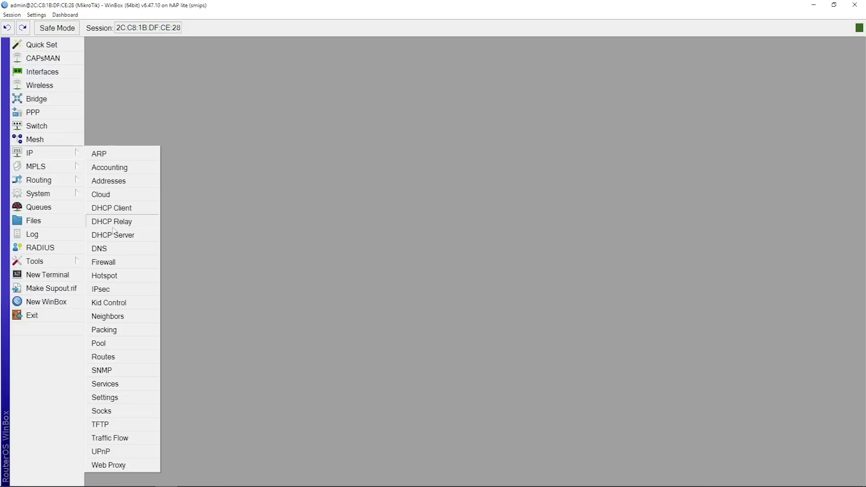
{"action": "left_click", "coordinate": [116, 262]}
{"action": "left_click", "coordinate": [427, 161]}
{"action": "left_click", "coordinate": [458, 165]}
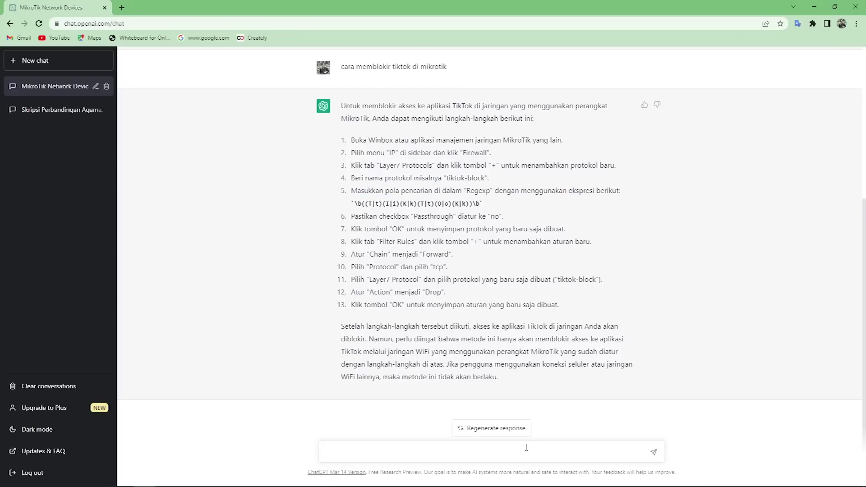
- Switch back to ChatGPT, ask "skrip blokir tiktok di mikrotik" and review the script's layer7-protocol command
{"action": "type", "text": "rip b"}
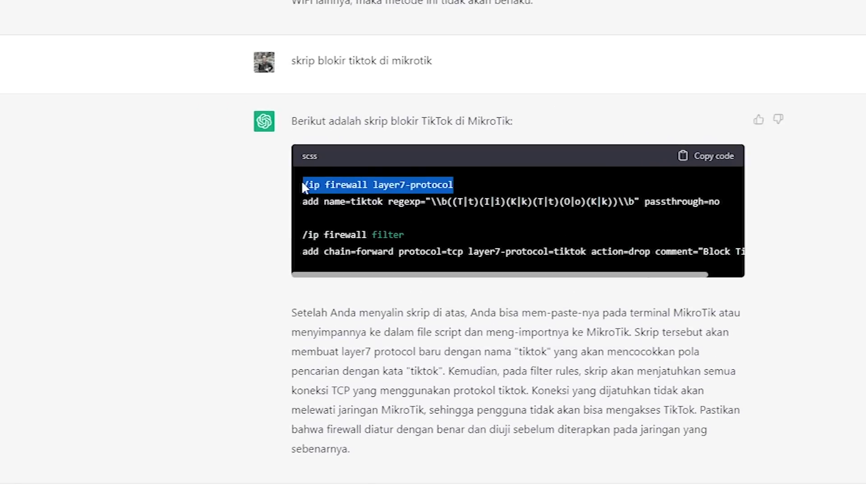
{"action": "left_click_drag", "start_coordinate": [298, 202], "coordinate": [613, 212]}
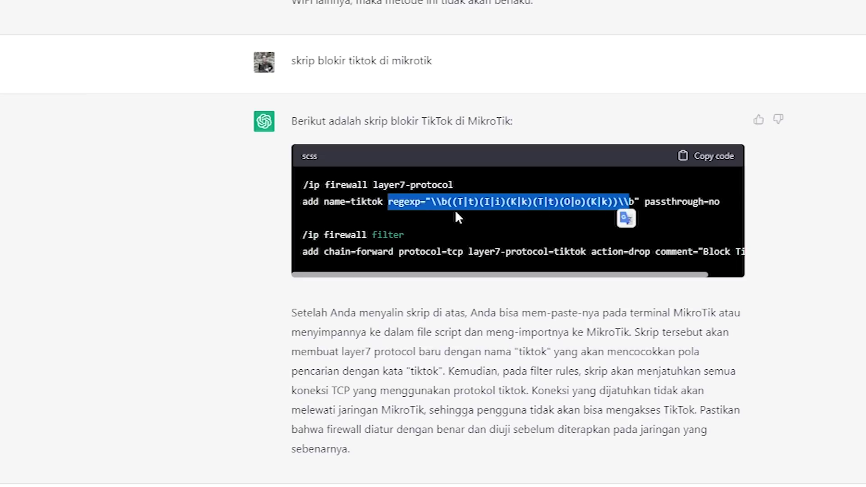
{"action": "left_click", "coordinate": [478, 211]}
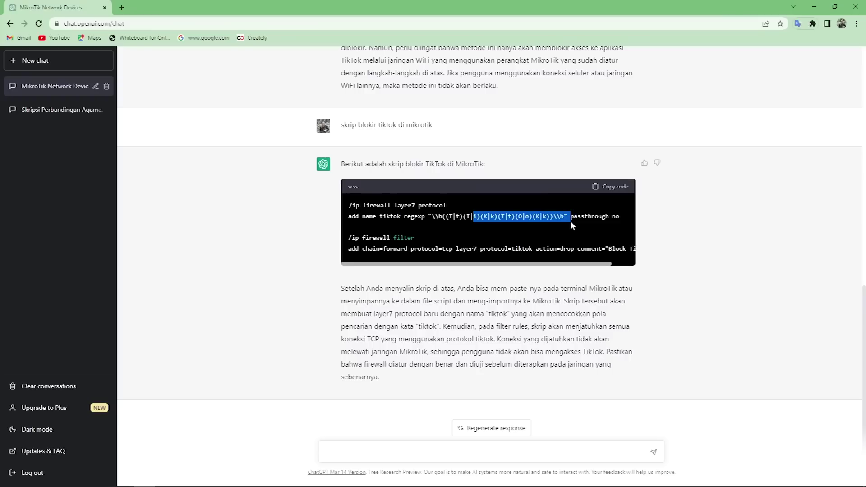
{"action": "left_click", "coordinate": [305, 231]}
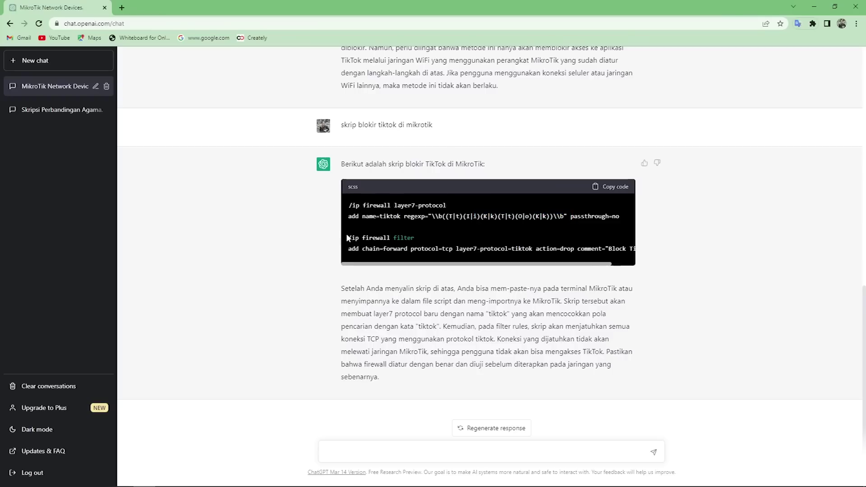
- Examine the script's firewall filter rule, including its protocol, layer7-protocol, action and comment parameters, against the layer7-protocol entry
{"action": "left_click_drag", "start_coordinate": [348, 238], "coordinate": [420, 244]}
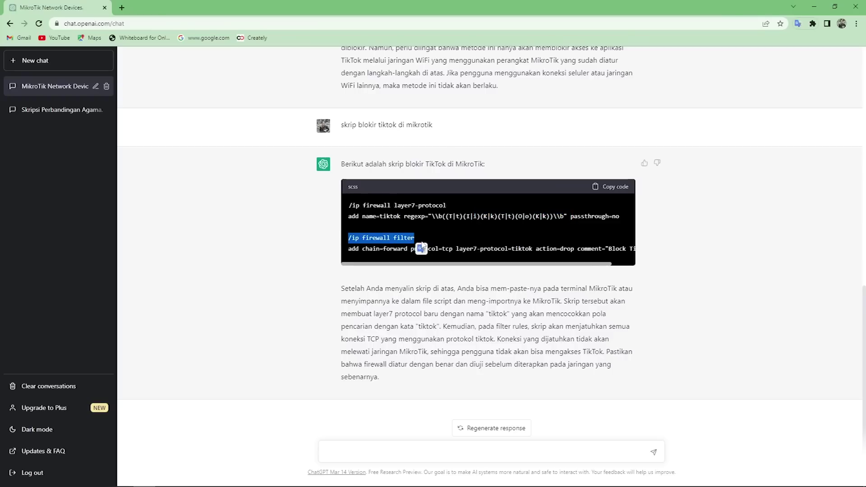
{"action": "left_click", "coordinate": [424, 230]}
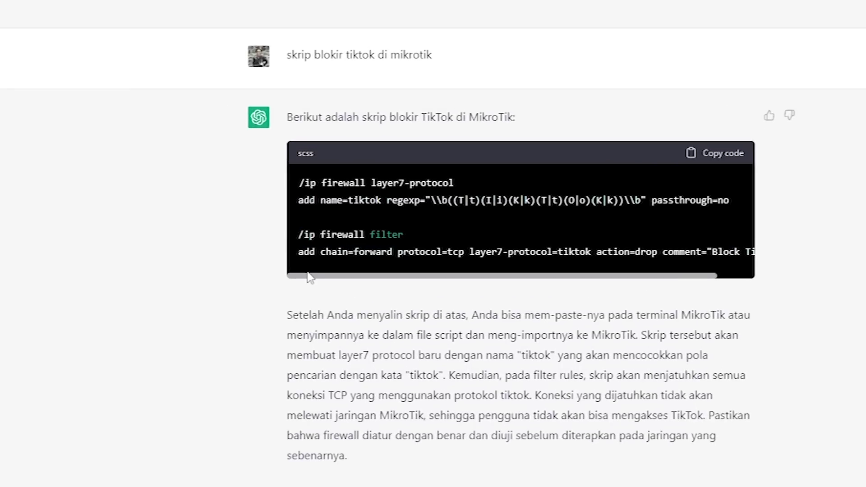
{"action": "left_click_drag", "start_coordinate": [306, 273], "coordinate": [378, 274]}
{"action": "left_click", "coordinate": [348, 269]}
{"action": "left_click_drag", "start_coordinate": [404, 276], "coordinate": [471, 282]}
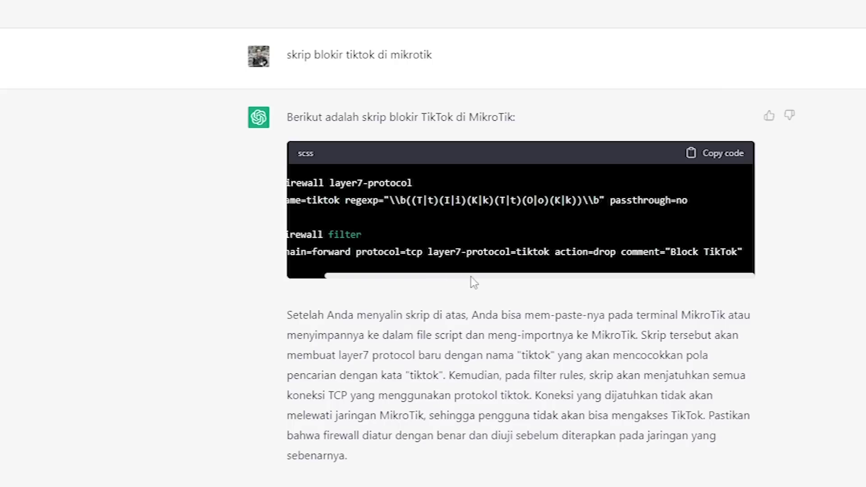
{"action": "left_click_drag", "start_coordinate": [456, 252], "coordinate": [539, 253]}
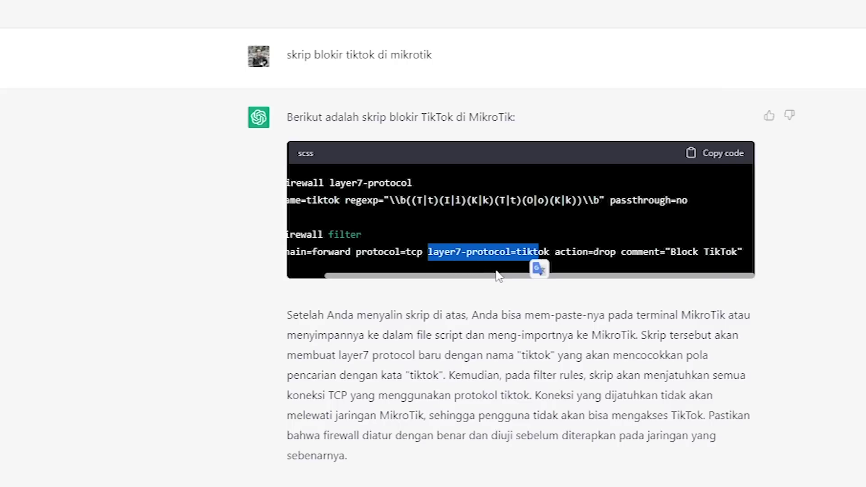
{"action": "left_click_drag", "start_coordinate": [497, 276], "coordinate": [451, 280]}
{"action": "left_click_drag", "start_coordinate": [359, 183], "coordinate": [453, 183]}
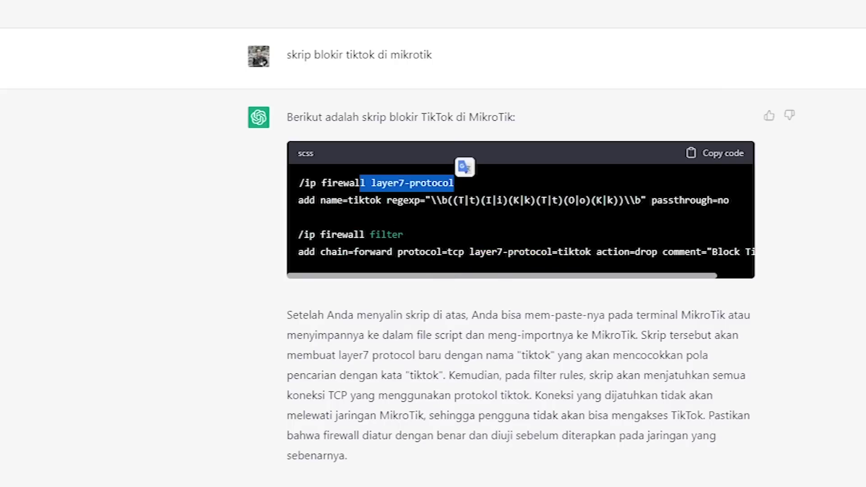
{"action": "left_click_drag", "start_coordinate": [496, 275], "coordinate": [537, 276]}
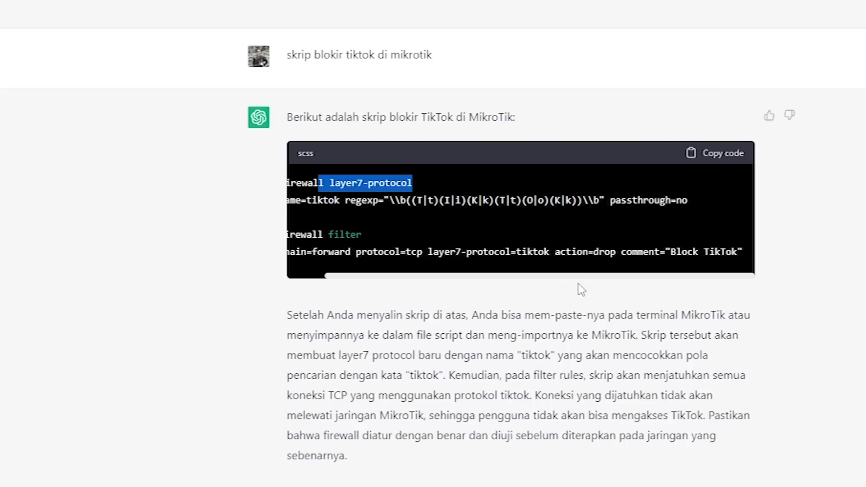
{"action": "left_click", "coordinate": [646, 260]}
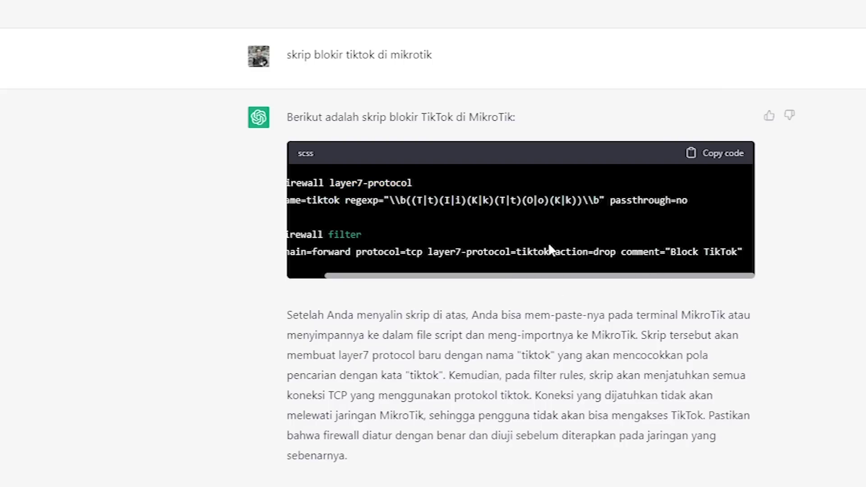
{"action": "left_click_drag", "start_coordinate": [552, 250], "coordinate": [626, 253]}
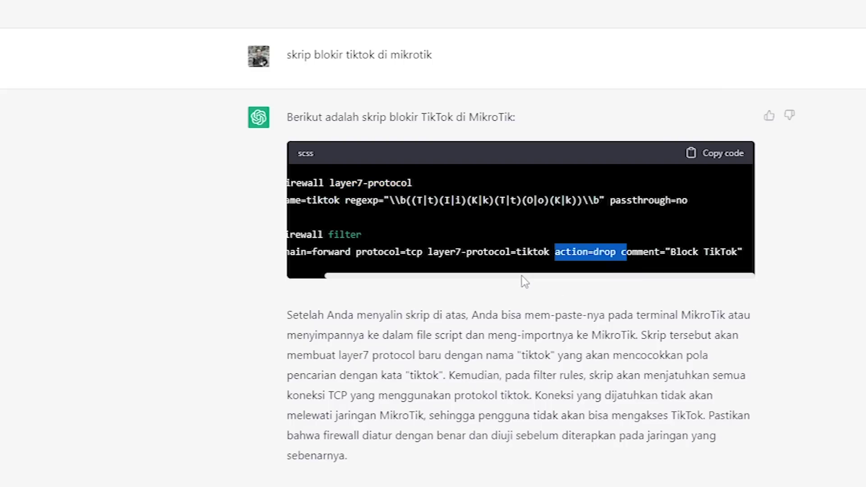
{"action": "left_click_drag", "start_coordinate": [522, 276], "coordinate": [473, 239]}
{"action": "left_click_drag", "start_coordinate": [298, 183], "coordinate": [465, 215]}
{"action": "left_click", "coordinate": [586, 282]}
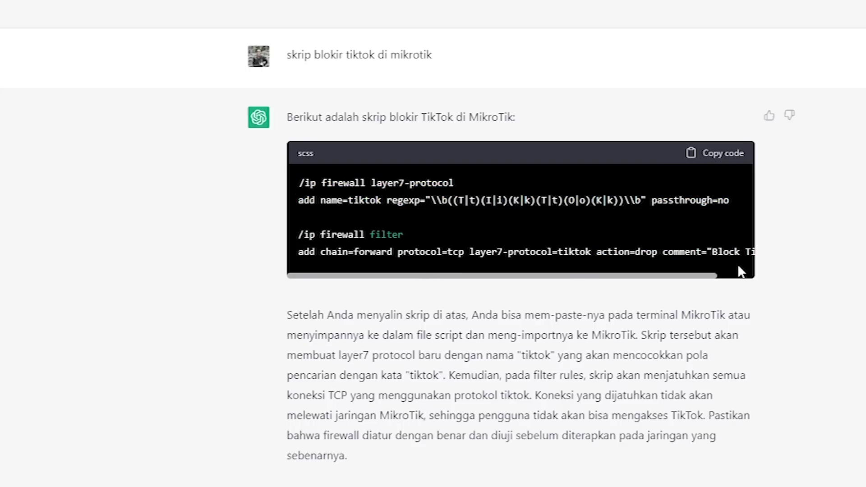
{"action": "left_click_drag", "start_coordinate": [740, 255], "coordinate": [403, 200]}
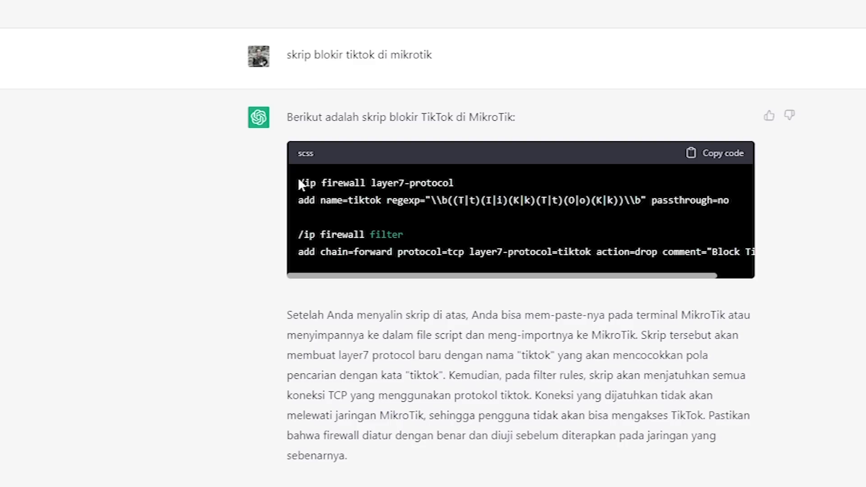
- Review the script's two layer7-protocol lines once more and switch back to WinBox's Layer7 Protocols list
{"action": "left_click_drag", "start_coordinate": [299, 183], "coordinate": [701, 200]}
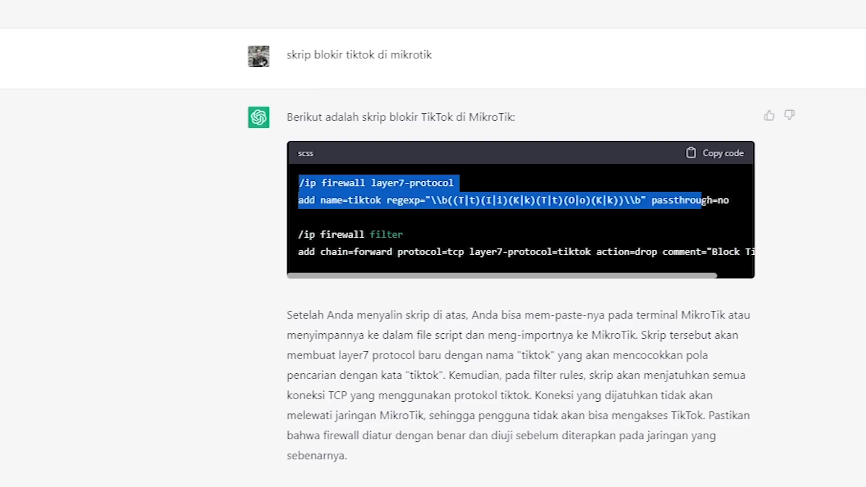
{"action": "left_click", "coordinate": [717, 213]}
{"action": "left_click", "coordinate": [167, 479]}
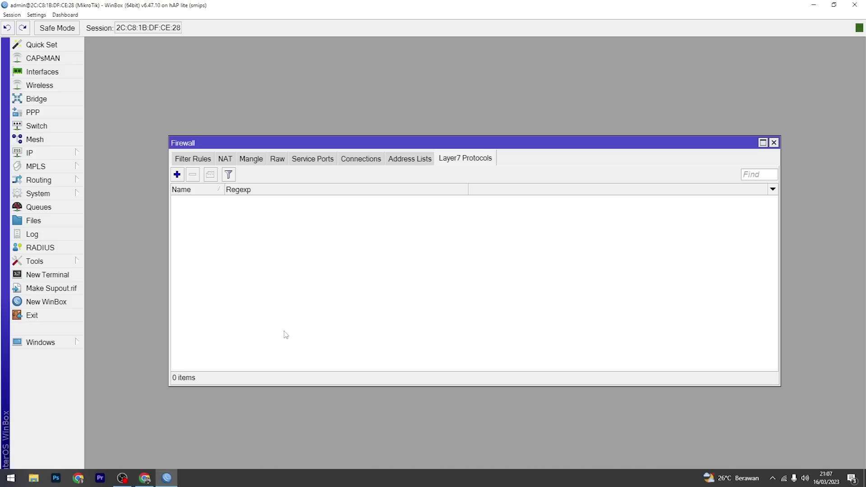
- Close the firewall window, open a new terminal and paste the script's copied layer7-protocol lines into it
{"action": "left_click", "coordinate": [774, 143]}
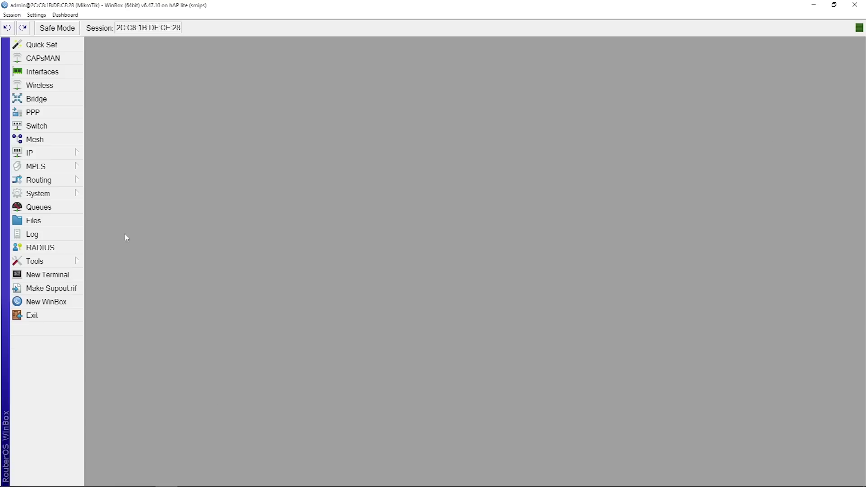
{"action": "left_click", "coordinate": [63, 274]}
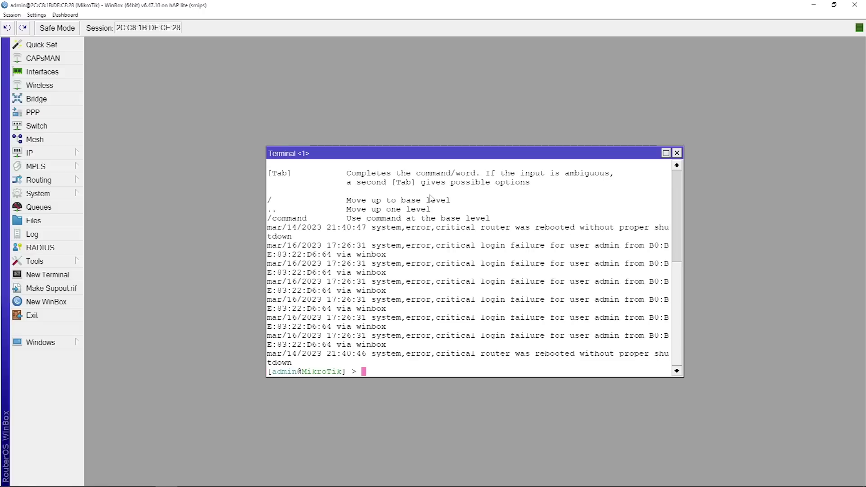
{"action": "right_click", "coordinate": [386, 372]}
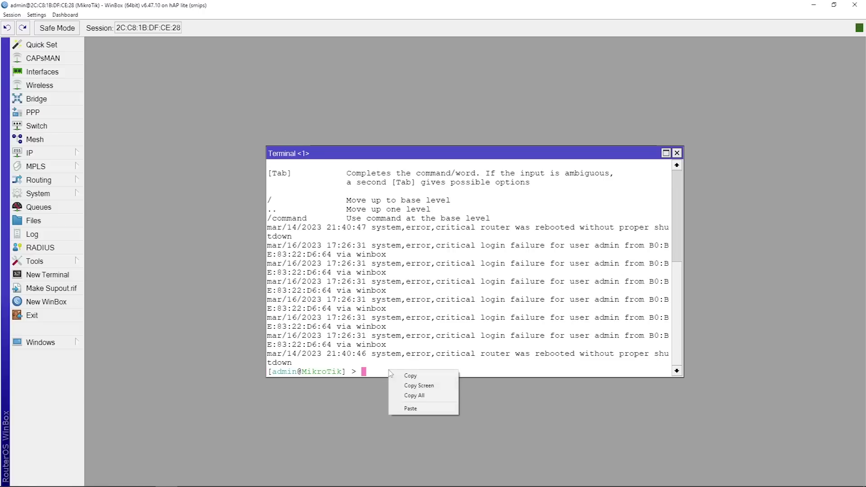
{"action": "left_click", "coordinate": [412, 407]}
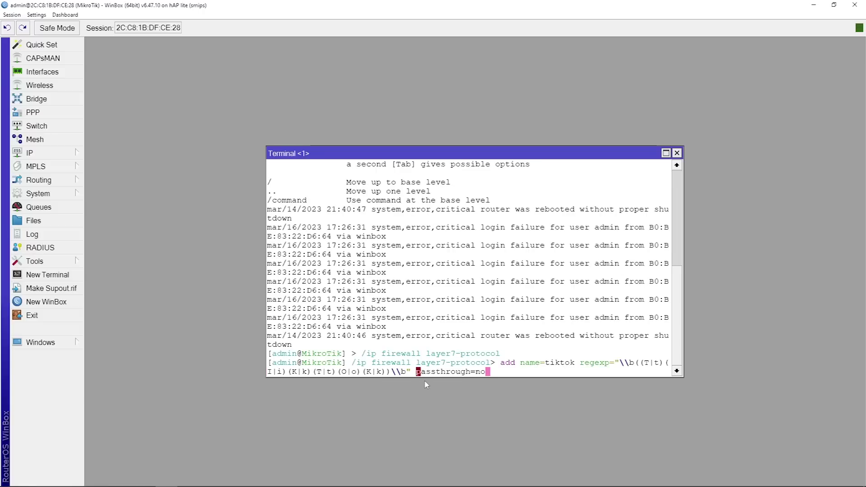
- Try to run the pasted add command for the tiktok layer7 protocol with its passthrough=no parameter
{"action": "key", "text": "Left"}
{"action": "key", "text": "Left"}
{"action": "key", "text": "Left"}
{"action": "key", "text": "Left"}
{"action": "key", "text": "Left"}
{"action": "key", "text": "Left"}
{"action": "key", "text": "Left"}
{"action": "key", "text": "Left"}
{"action": "key", "text": "Left"}
{"action": "key", "text": "Left"}
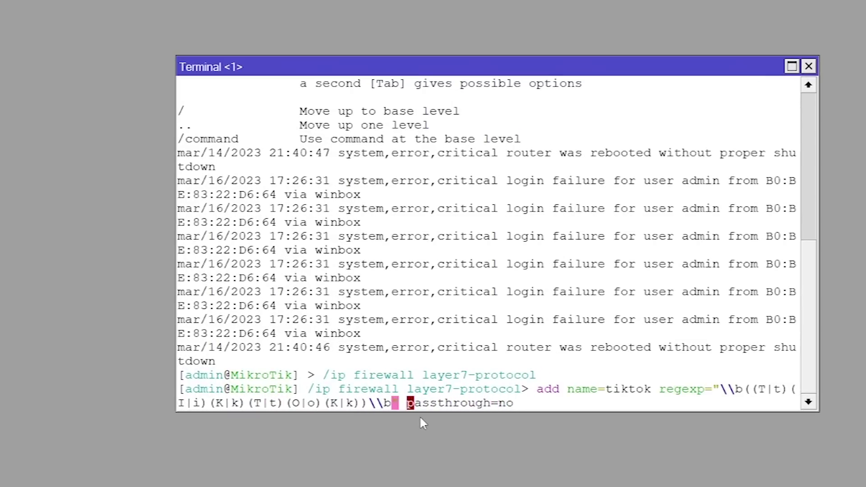
{"action": "key", "text": "Right"}
{"action": "key", "text": "Right"}
{"action": "key", "text": "Right"}
{"action": "key", "text": "Right"}
{"action": "key", "text": "Right"}
{"action": "key", "text": "Right"}
{"action": "key", "text": "Right"}
{"action": "key", "text": "Right"}
{"action": "key", "text": "Right"}
{"action": "key", "text": "Right"}
{"action": "key", "text": "Right"}
{"action": "key", "text": "Right"}
{"action": "key", "text": "Right"}
{"action": "key", "text": "Return"}
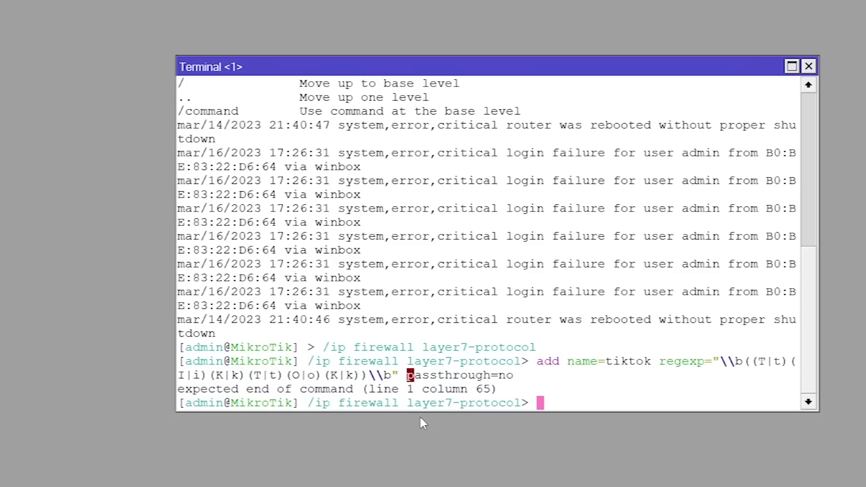
{"action": "key", "text": "Return"}
{"action": "key", "text": "Return"}
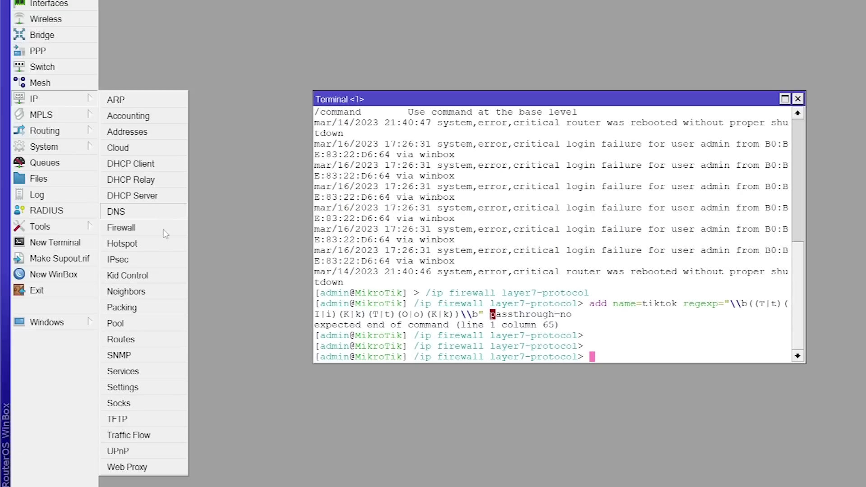
- Check the firewall, switch back to ChatGPT and review the script's layer7-protocol and firewall filter sections
{"action": "left_click", "coordinate": [163, 230]}
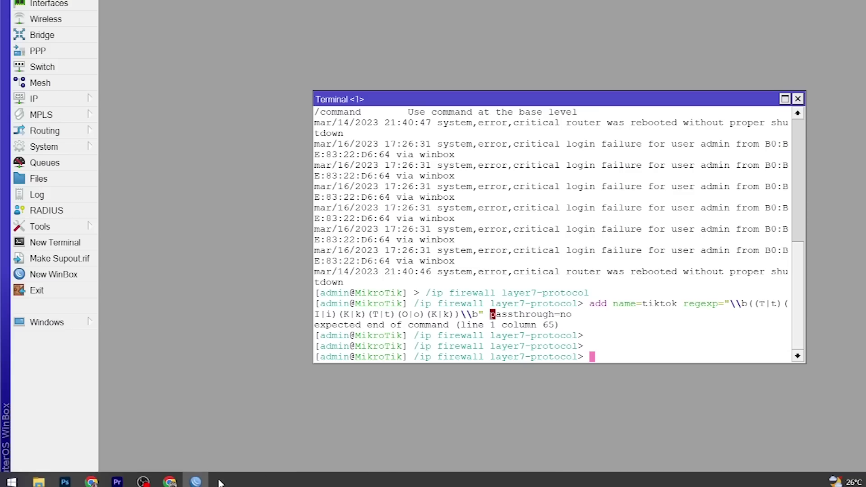
{"action": "left_click", "coordinate": [197, 482]}
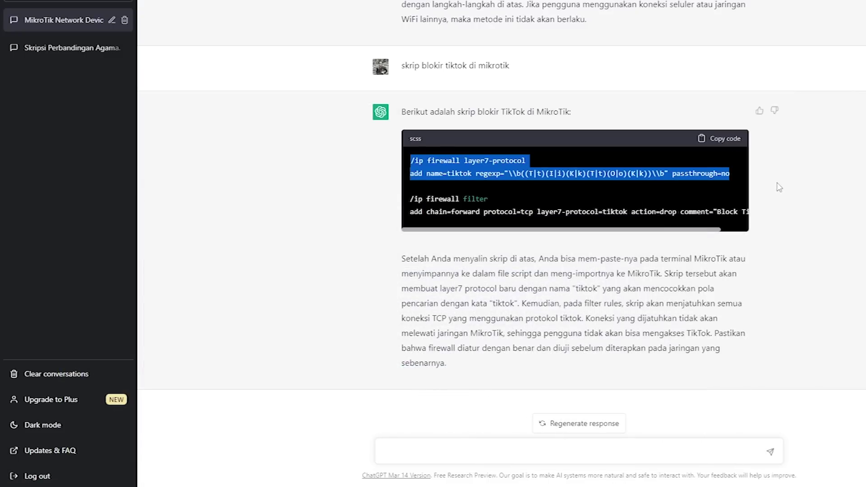
{"action": "left_click", "coordinate": [779, 187]}
{"action": "left_click_drag", "start_coordinate": [410, 160], "coordinate": [720, 189]}
{"action": "left_click_drag", "start_coordinate": [409, 200], "coordinate": [710, 233]}
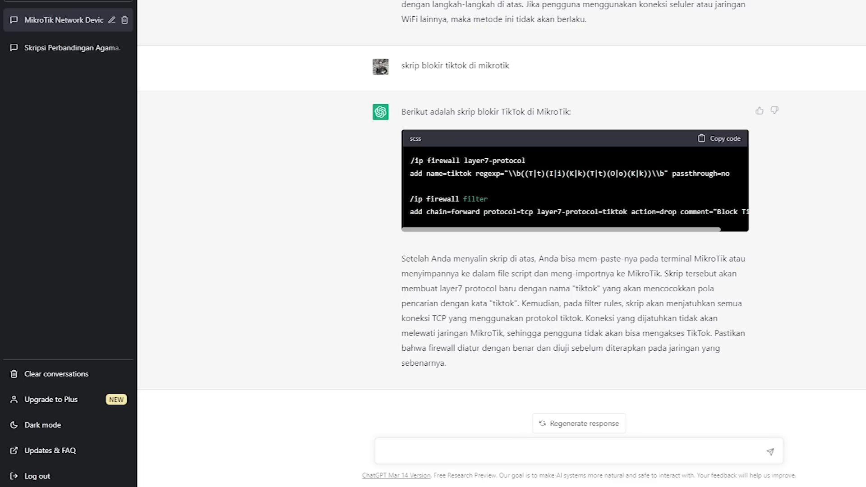
- Copy the script's "/ip firewall layer7-protocol" line and the add name=tiktok line below it
{"action": "left_click_drag", "start_coordinate": [409, 162], "coordinate": [674, 177]}
{"action": "scroll", "coordinate": [667, 185], "scroll_direction": "up", "scroll_amount": 1}
{"action": "left_click", "coordinate": [684, 244]}
{"action": "left_click_drag", "start_coordinate": [731, 225], "coordinate": [404, 220]}
{"action": "right_click", "coordinate": [439, 212]}
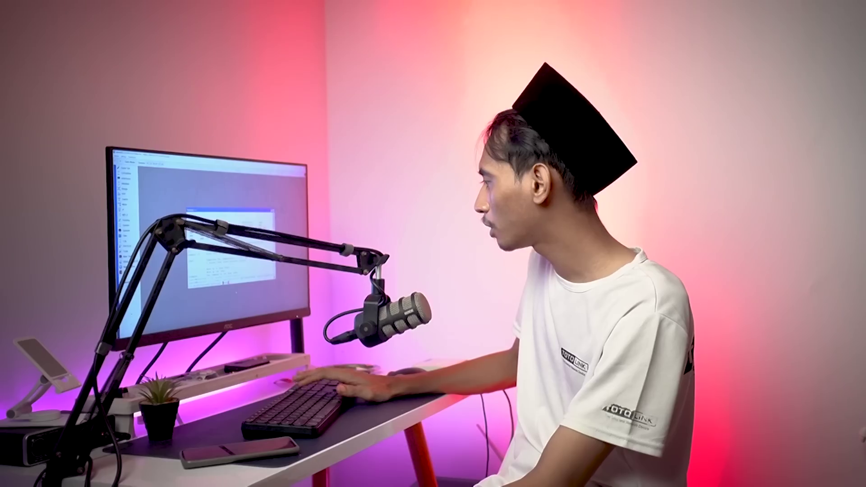
- Remove passthrough=no from the layer7-protocol command pasted in WinBox's terminal and run it to add the tiktok entry with its regexp
{"action": "key", "text": "BackSpace"}
{"action": "key", "text": "BackSpace"}
{"action": "key", "text": "BackSpace"}
{"action": "key", "text": "BackSpace"}
{"action": "key", "text": "BackSpace"}
{"action": "key", "text": "BackSpace"}
{"action": "key", "text": "BackSpace"}
{"action": "key", "text": "BackSpace"}
{"action": "key", "text": "BackSpace"}
{"action": "key", "text": "BackSpace"}
{"action": "key", "text": "BackSpace"}
{"action": "key", "text": "BackSpace"}
{"action": "key", "text": "BackSpace"}
{"action": "key", "text": "BackSpace"}
{"action": "key", "text": "BackSpace"}
{"action": "key", "text": "Return"}
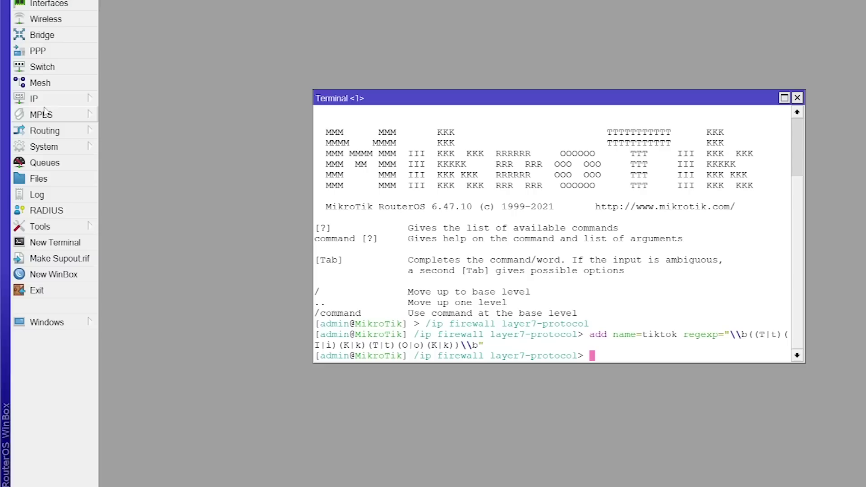
- Open the firewall's Layer7 Protocols list, inspect the tiktok entry's name and regexp, and close the entry
{"action": "left_click", "coordinate": [48, 100]}
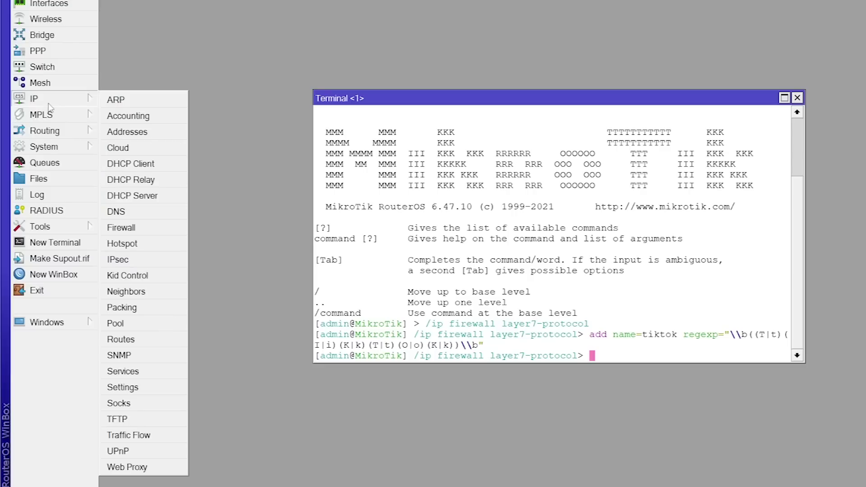
{"action": "left_click", "coordinate": [154, 231]}
{"action": "left_click", "coordinate": [261, 159]}
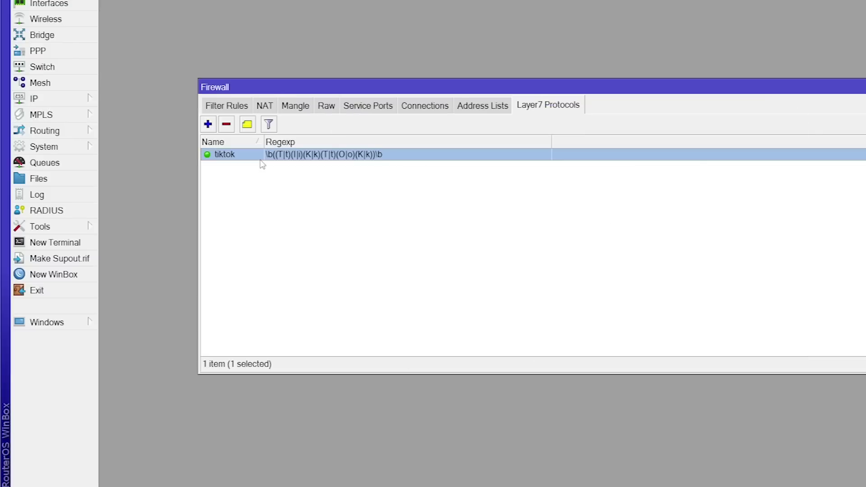
{"action": "double_click", "coordinate": [347, 154]}
{"action": "left_click_drag", "start_coordinate": [587, 159], "coordinate": [558, 161]}
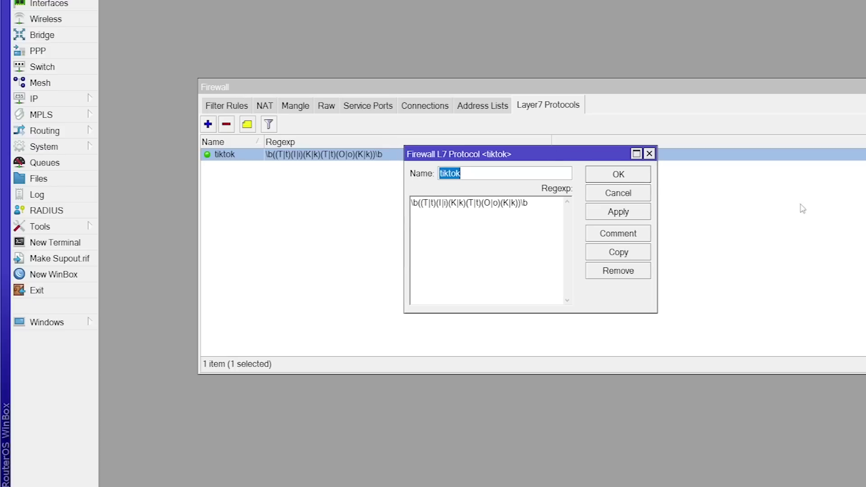
{"action": "left_click", "coordinate": [535, 218]}
{"action": "left_click", "coordinate": [618, 175]}
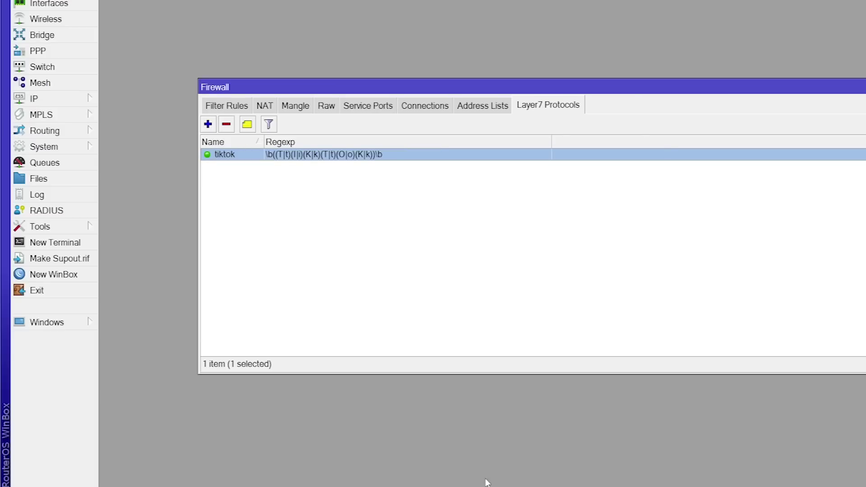
- Switch to ChatGPT and copy the script's "/ip firewall filter" line with its add chain=forward rule
{"action": "mouse_move", "coordinate": [485, 483]}
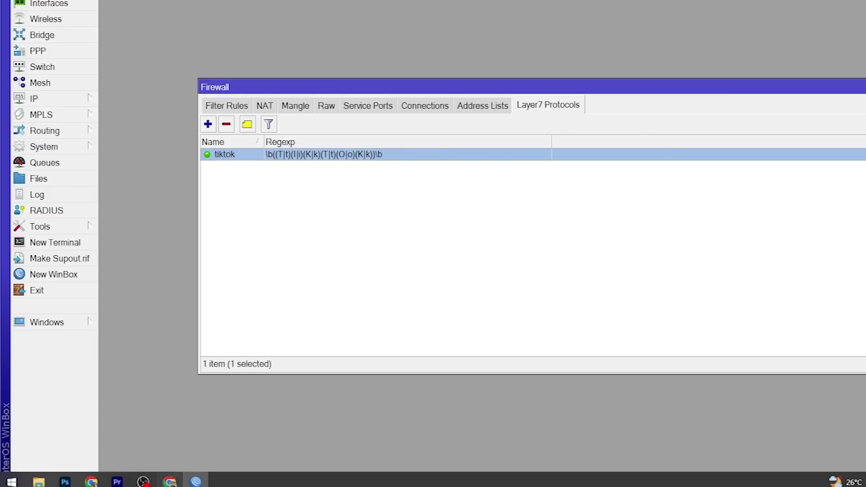
{"action": "left_click", "coordinate": [170, 482]}
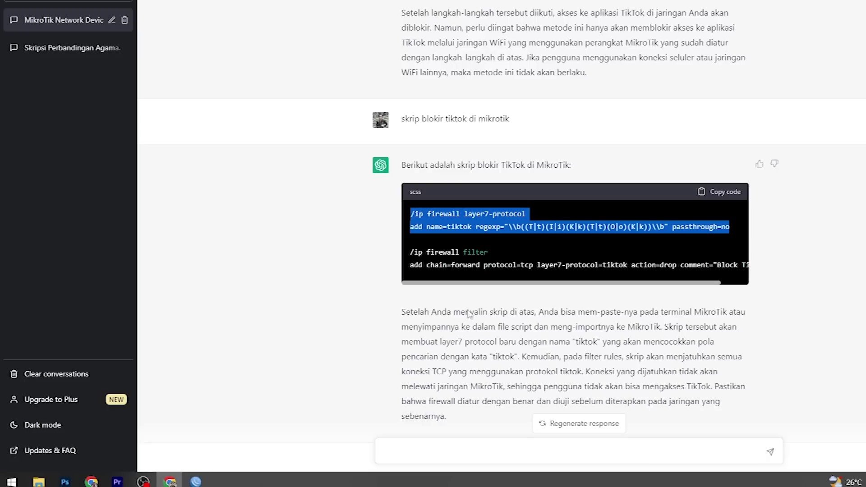
{"action": "left_click", "coordinate": [444, 280]}
{"action": "left_click_drag", "start_coordinate": [410, 253], "coordinate": [762, 279]}
{"action": "right_click", "coordinate": [712, 265]}
{"action": "left_click", "coordinate": [718, 273]}
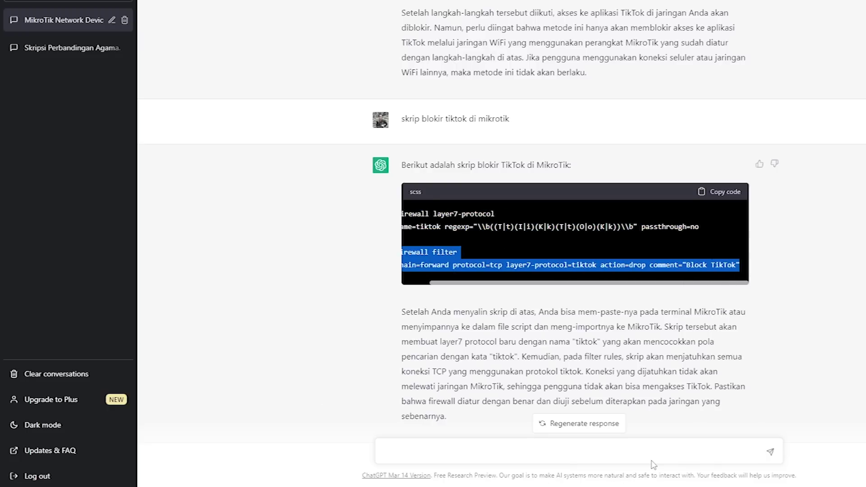
- Switch to WinBox, run the copied filter commands in a new terminal to add the "Block TikTok" drop rule, and close the terminal
{"action": "key", "text": "alt+Tab"}
{"action": "left_click", "coordinate": [55, 242]}
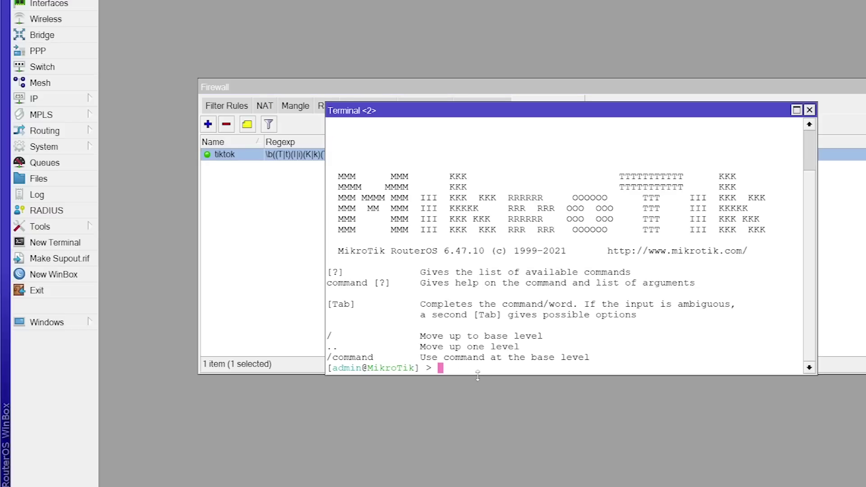
{"action": "right_click", "coordinate": [485, 373]}
{"action": "left_click", "coordinate": [510, 415]}
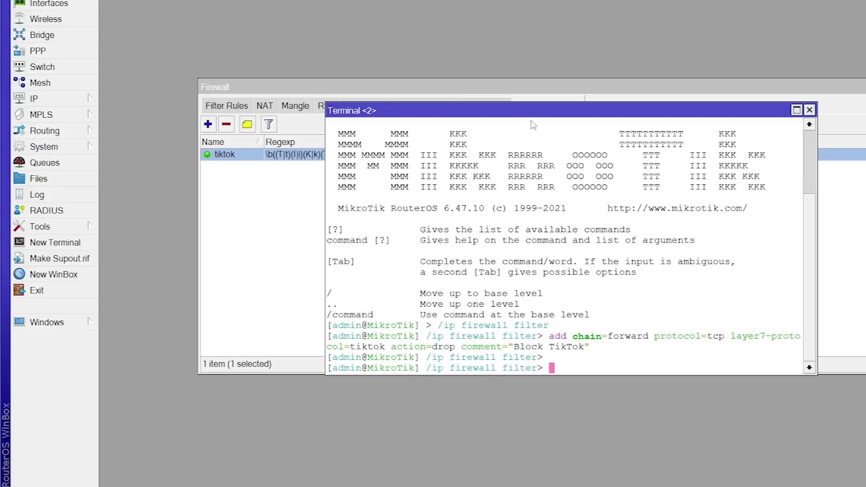
{"action": "left_click", "coordinate": [810, 110]}
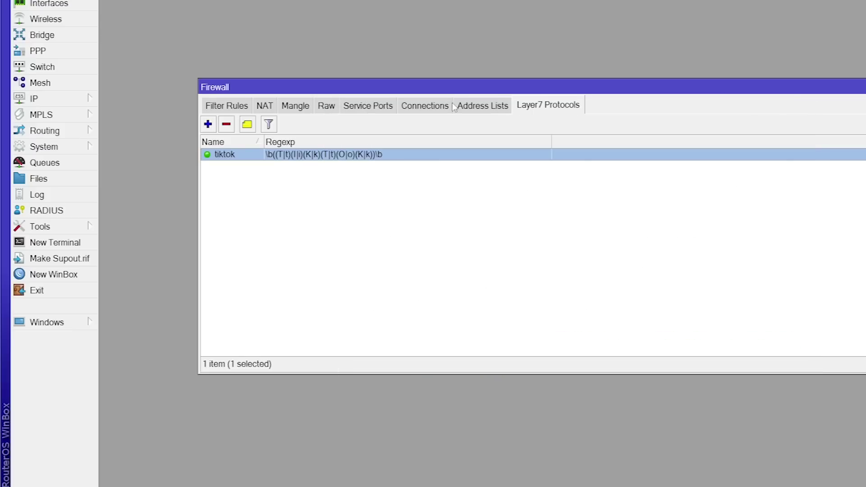
- Open the "Block TikTok" filter rule and examine its action, chain, protocol and Layer7 Protocol settings
{"action": "left_click", "coordinate": [229, 107]}
{"action": "left_click", "coordinate": [294, 170]}
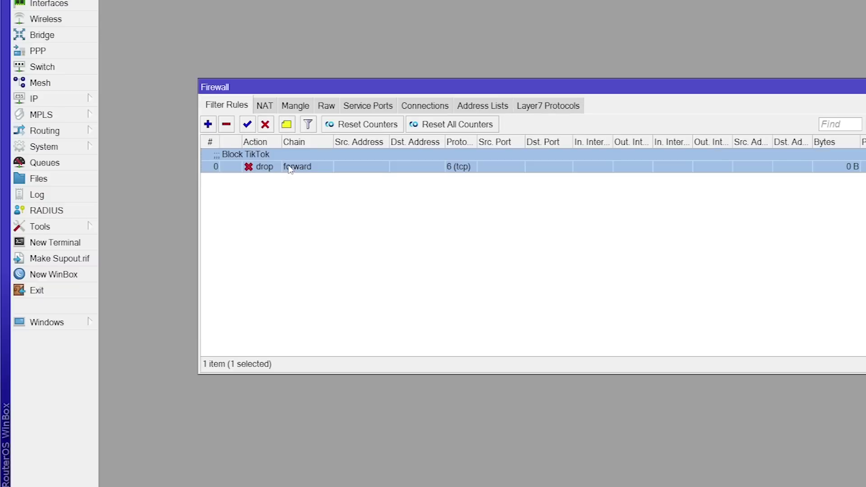
{"action": "double_click", "coordinate": [275, 168]}
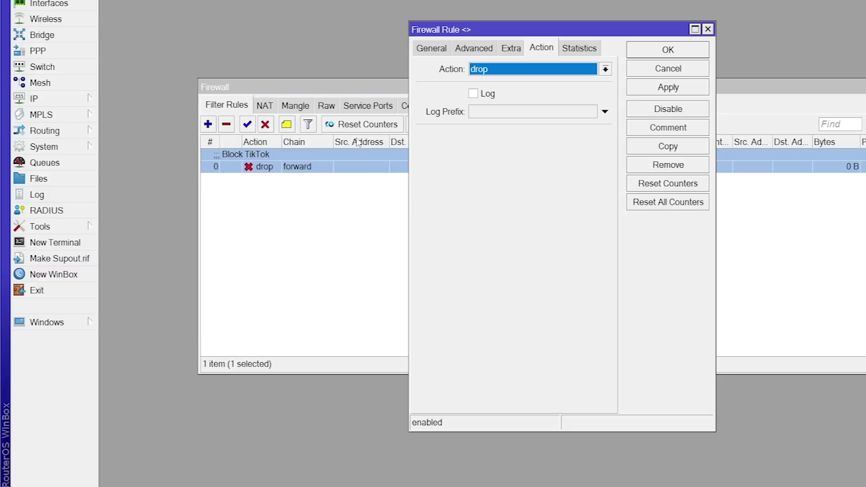
{"action": "left_click", "coordinate": [445, 51]}
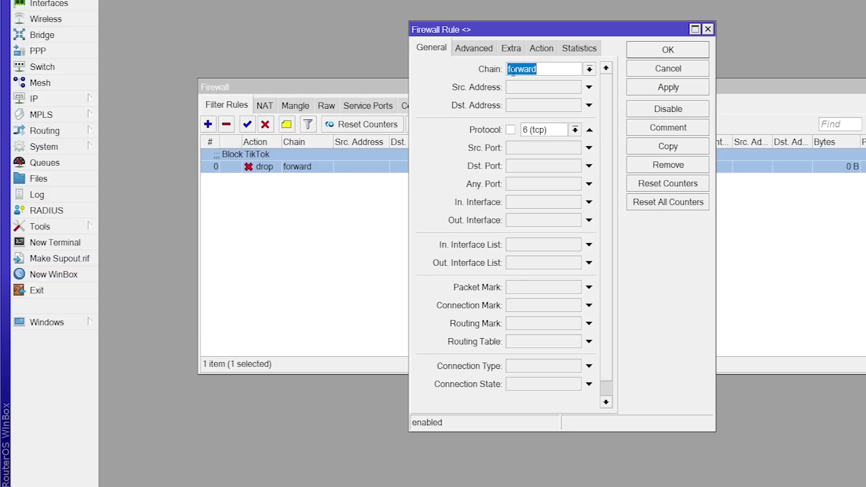
{"action": "left_click", "coordinate": [474, 50]}
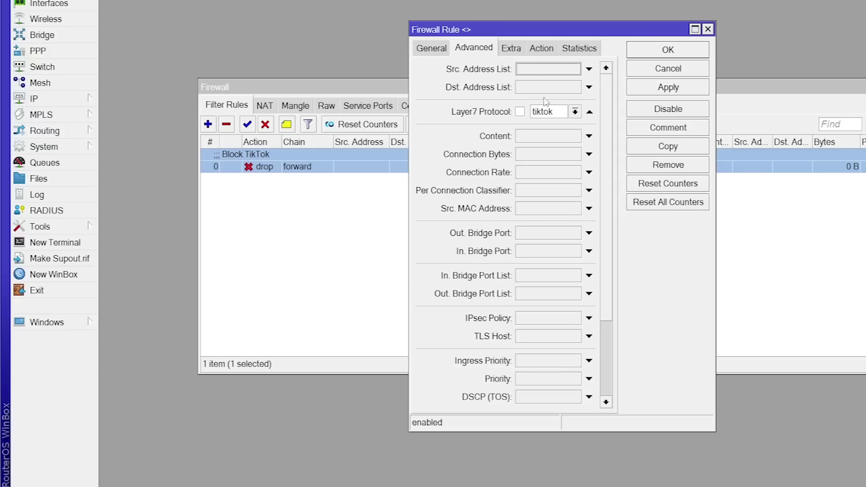
- Compare the rule's Layer7 Protocol setting with the Layer7 Protocols list, recheck its action and close the rule
{"action": "left_click_drag", "start_coordinate": [567, 31], "coordinate": [767, 94]}
{"action": "left_click", "coordinate": [536, 111]}
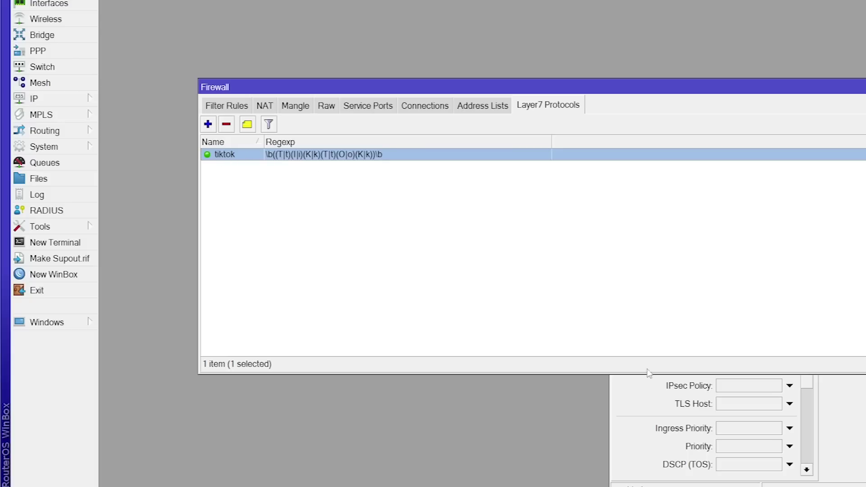
{"action": "left_click", "coordinate": [842, 444]}
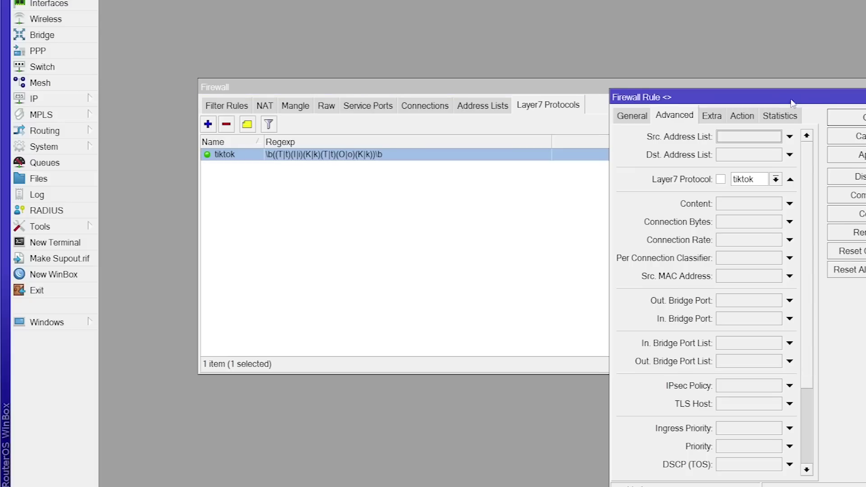
{"action": "left_click_drag", "start_coordinate": [793, 102], "coordinate": [685, 52]}
{"action": "left_click", "coordinate": [637, 68]}
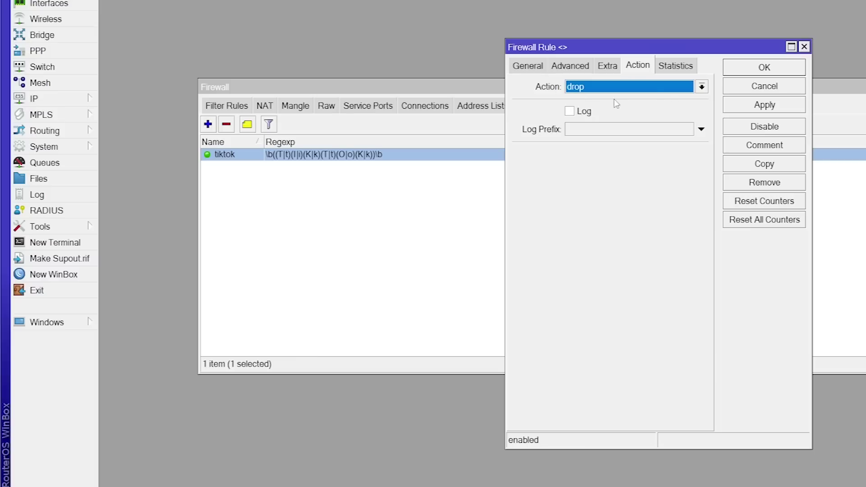
{"action": "left_click", "coordinate": [765, 72]}
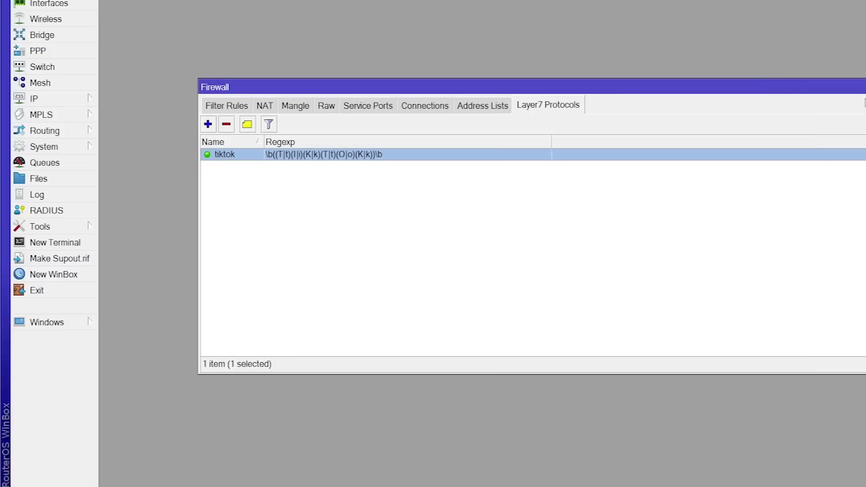